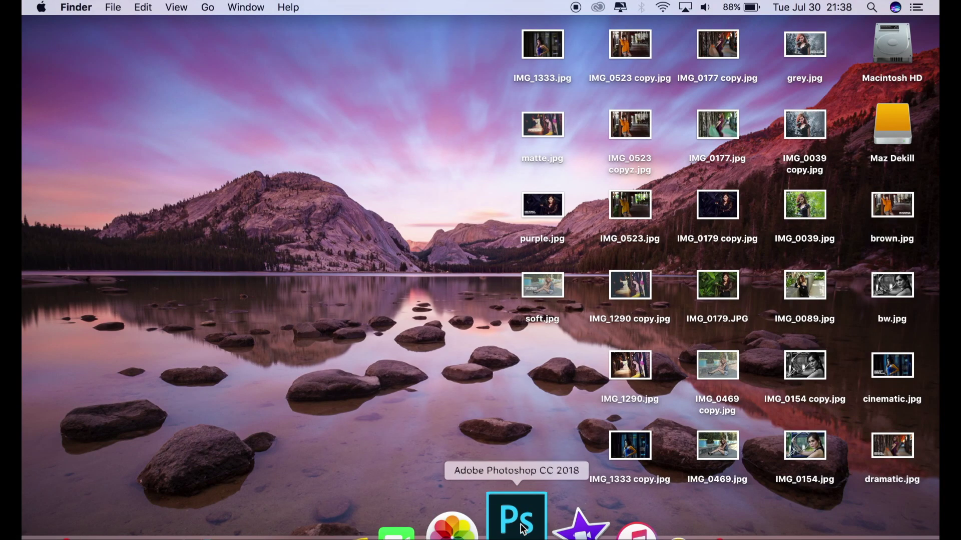
- Launch Photoshop CC 2018 from the Dock
{"action": "left_click", "coordinate": [523, 529]}
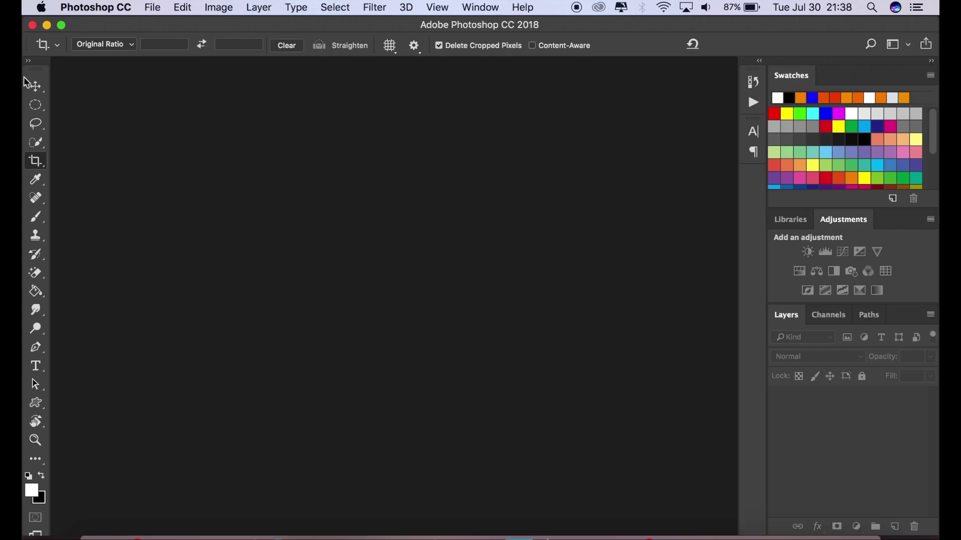
- With the Move tool active, open IMG_0089.jpg and duplicate its Background layer as Background copy
{"action": "left_click", "coordinate": [33, 85]}
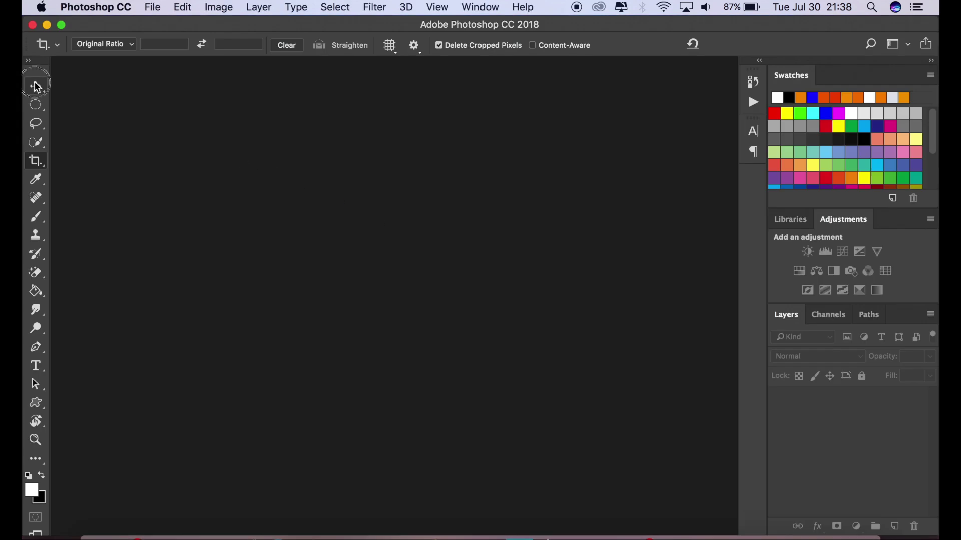
{"action": "left_click", "coordinate": [151, 7]}
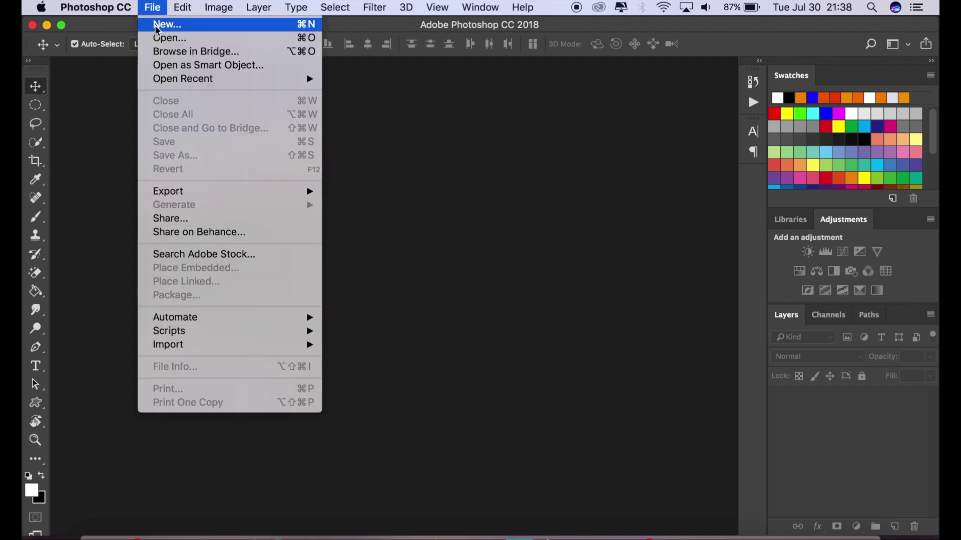
{"action": "left_click", "coordinate": [160, 37]}
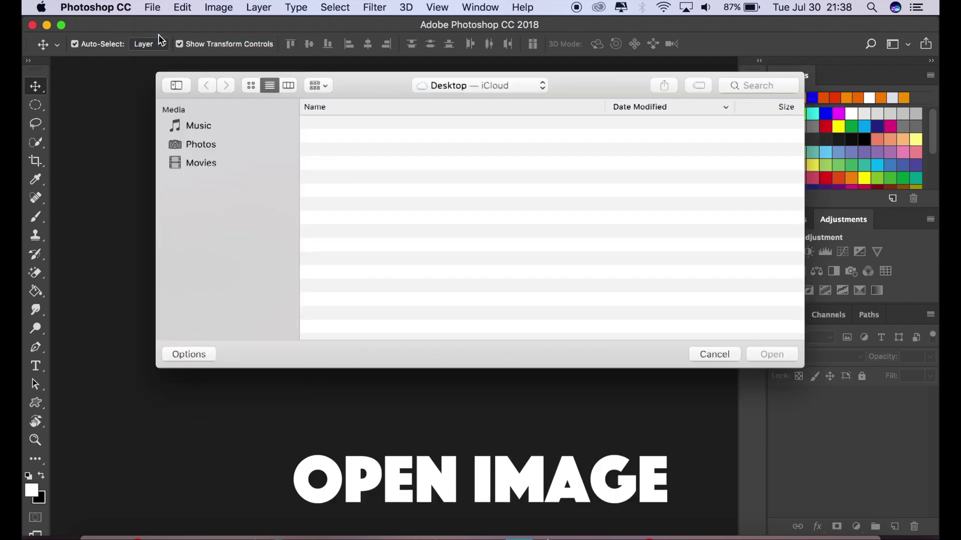
{"action": "left_click", "coordinate": [330, 123]}
{"action": "left_click", "coordinate": [778, 355]}
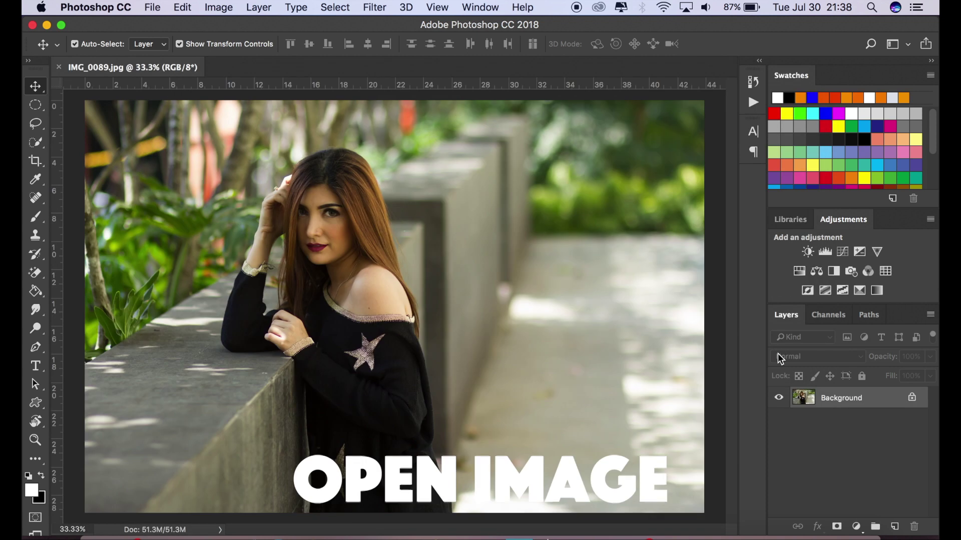
{"action": "left_click", "coordinate": [881, 408]}
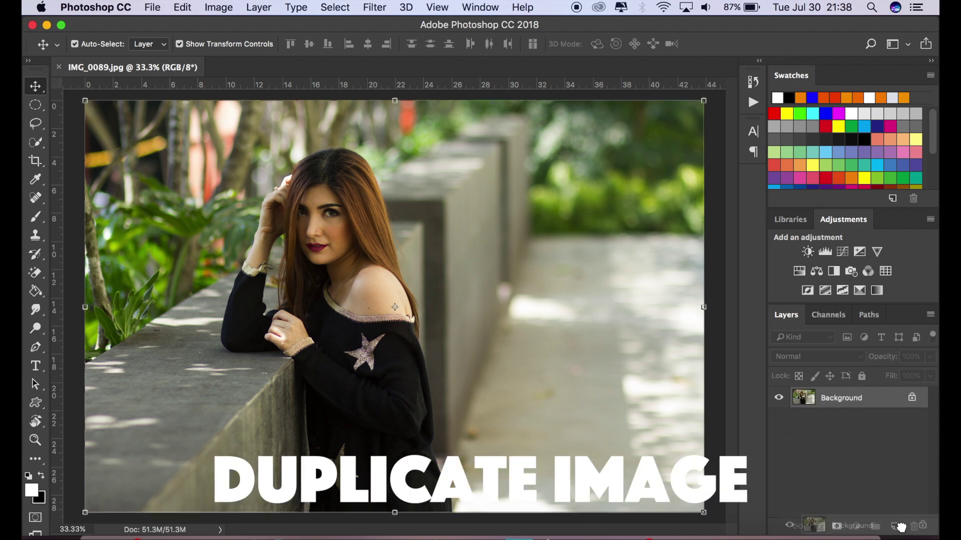
{"action": "left_click_drag", "start_coordinate": [881, 408], "coordinate": [898, 526]}
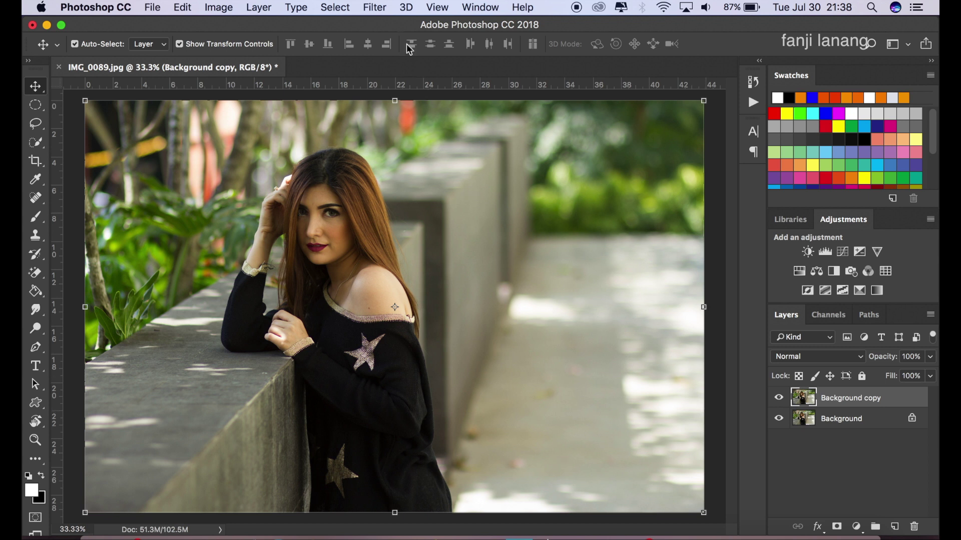
- In the Camera Raw Filter's Split Toning, set highlights hue 188 and saturation 50
{"action": "left_click", "coordinate": [380, 5]}
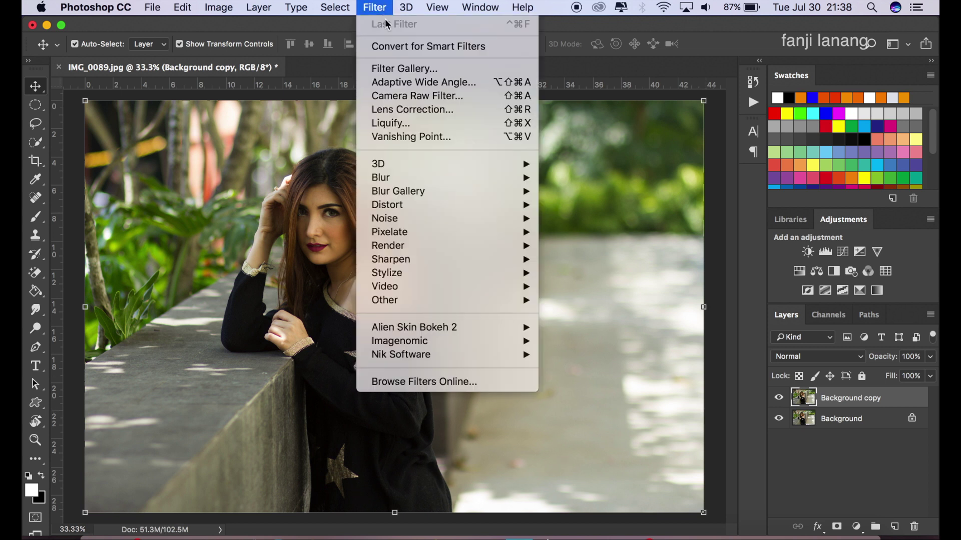
{"action": "left_click", "coordinate": [405, 97]}
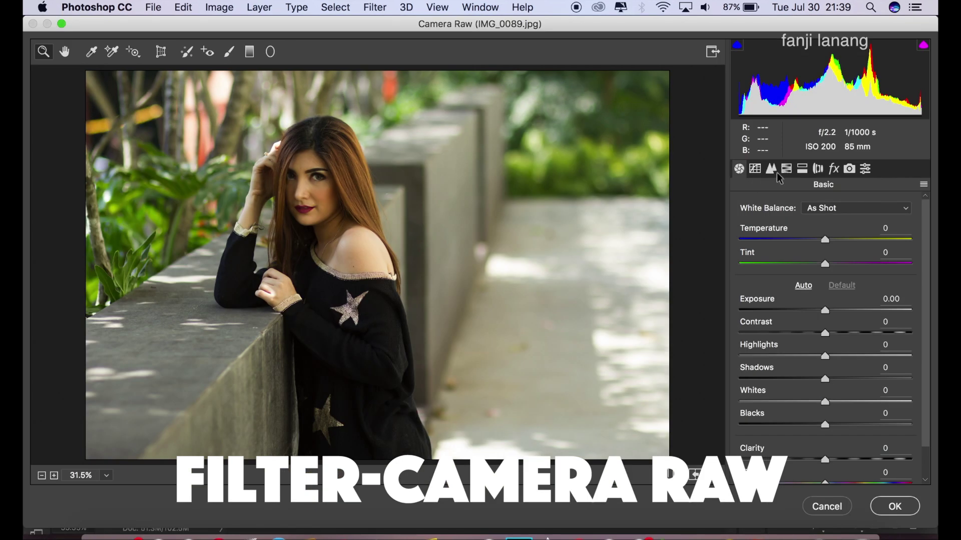
{"action": "left_click", "coordinate": [786, 169]}
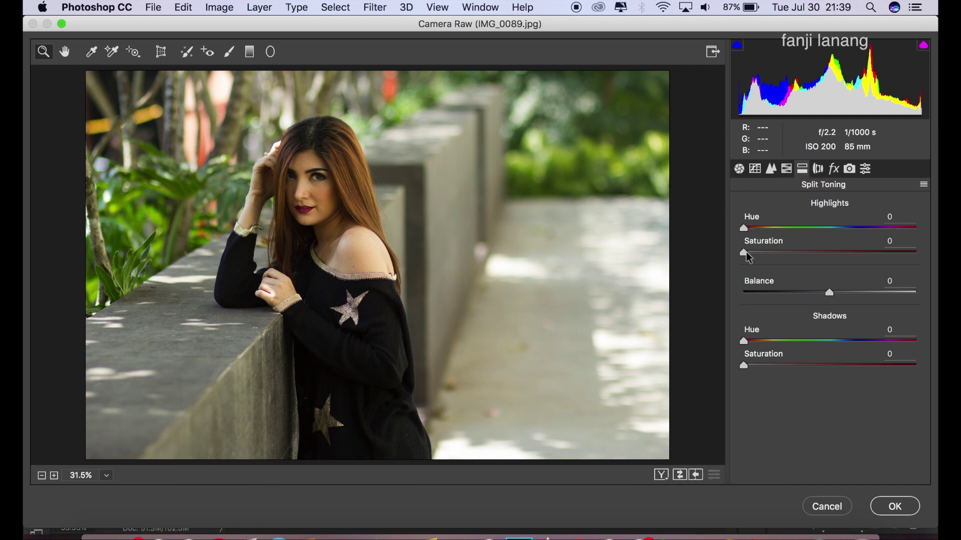
{"action": "left_click", "coordinate": [832, 230]}
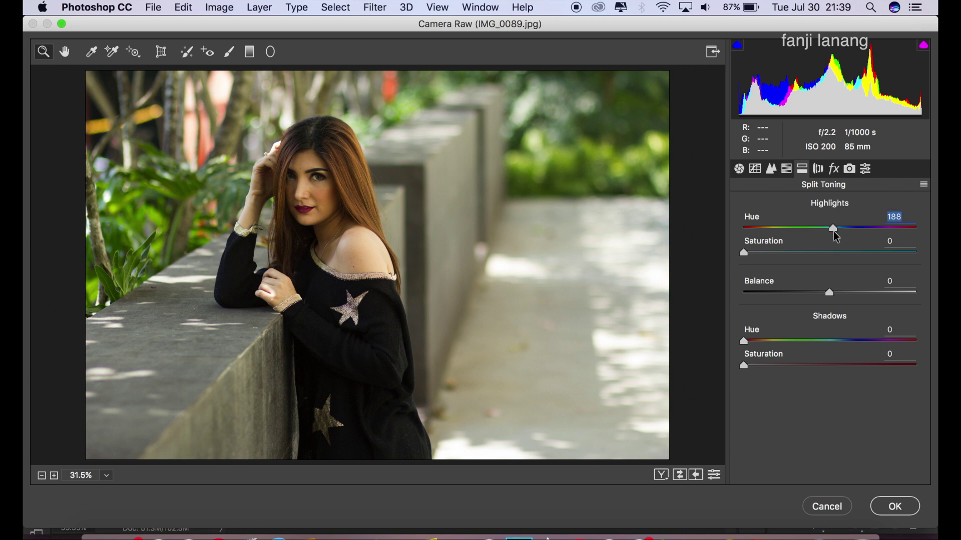
{"action": "left_click", "coordinate": [830, 252]}
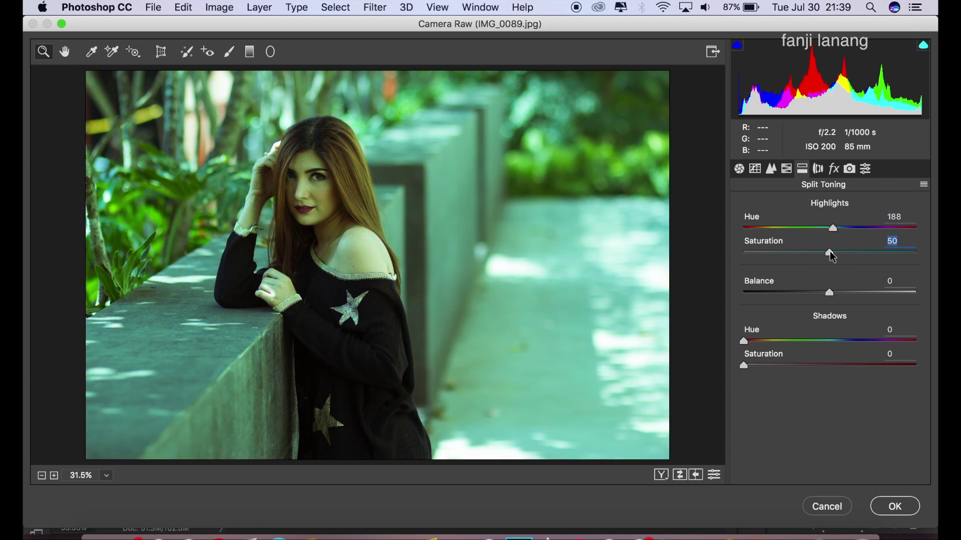
{"action": "left_click", "coordinate": [819, 170]}
{"action": "left_click", "coordinate": [831, 169]}
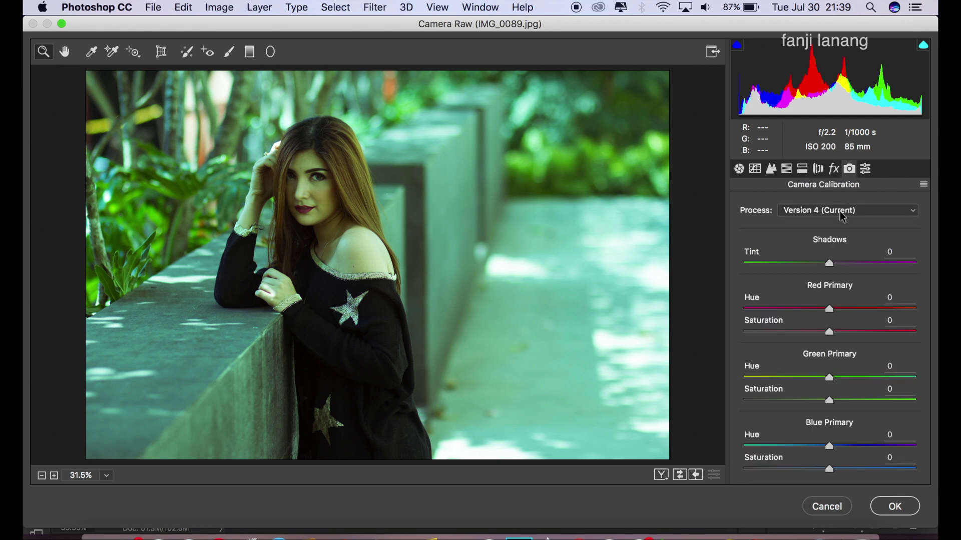
- Set Camera Calibration Green Primary to +100/+100 and Blue Primary to -100/-100, then apply
{"action": "mouse_move", "coordinate": [840, 378]}
{"action": "left_mouse_down"}
{"action": "mouse_move", "coordinate": [926, 376]}
{"action": "mouse_move", "coordinate": [931, 401]}
{"action": "left_mouse_up"}
{"action": "left_click_drag", "start_coordinate": [829, 446], "coordinate": [707, 457]}
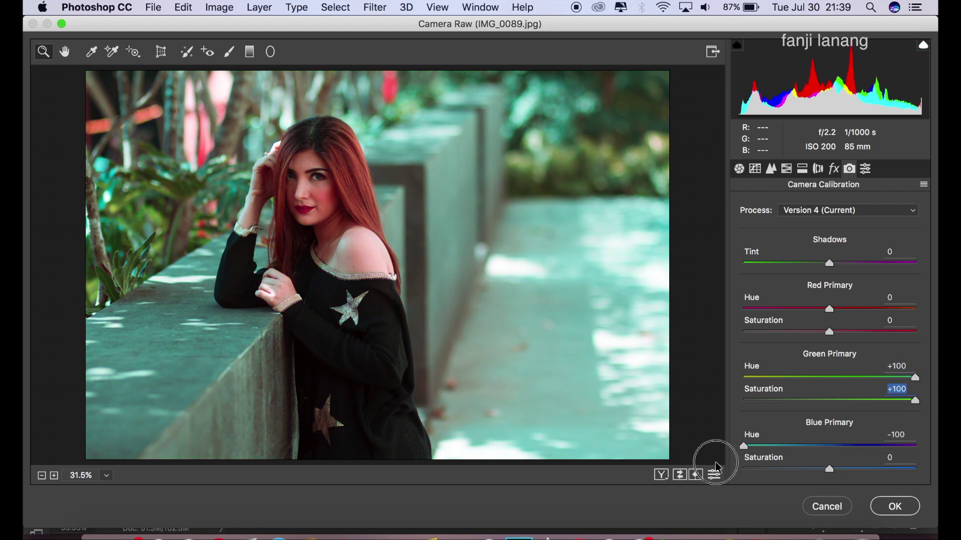
{"action": "left_click_drag", "start_coordinate": [811, 474], "coordinate": [692, 471]}
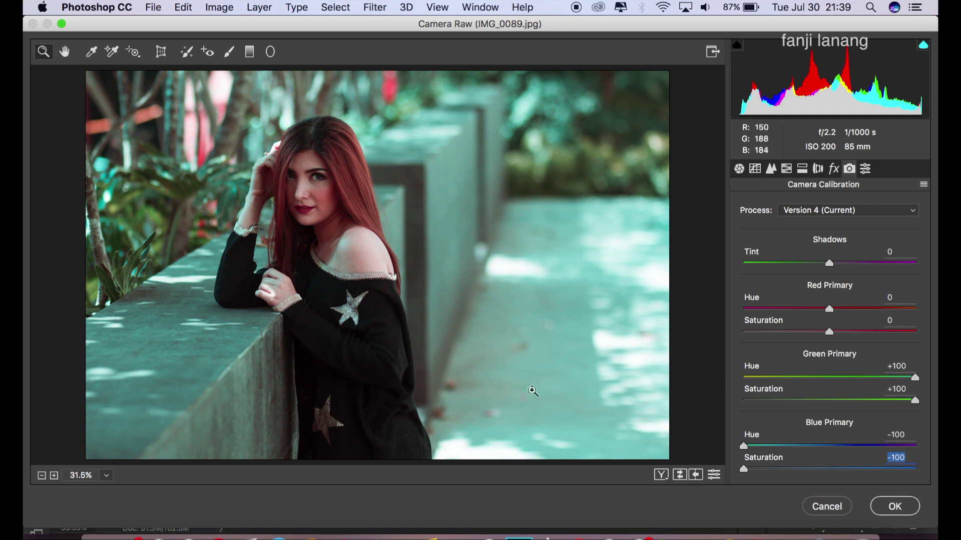
{"action": "left_click", "coordinate": [661, 475]}
{"action": "left_click", "coordinate": [661, 475]}
{"action": "left_click", "coordinate": [661, 475]}
{"action": "left_click", "coordinate": [891, 512]}
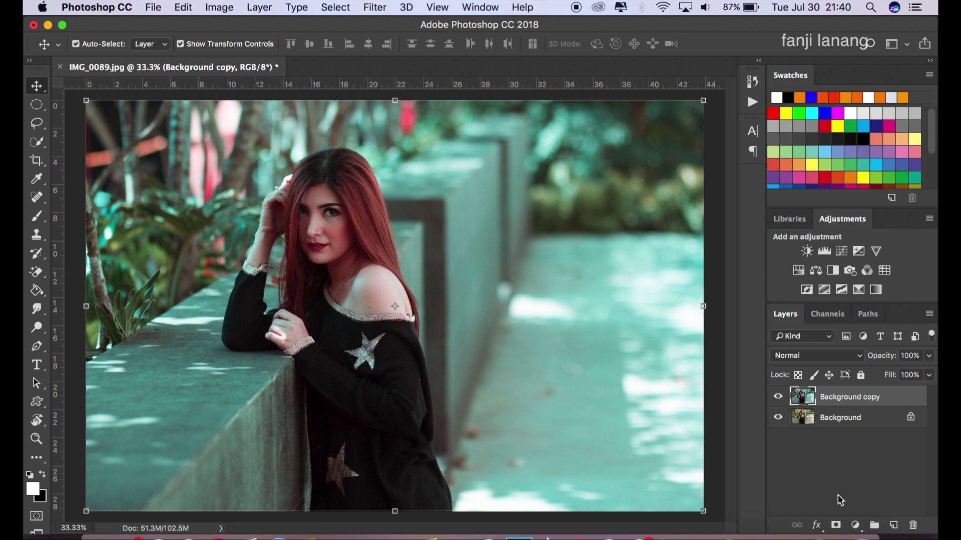
- Add a reversed radial Gradient Fill layer and centre the vignette on the subject
{"action": "left_click", "coordinate": [855, 525]}
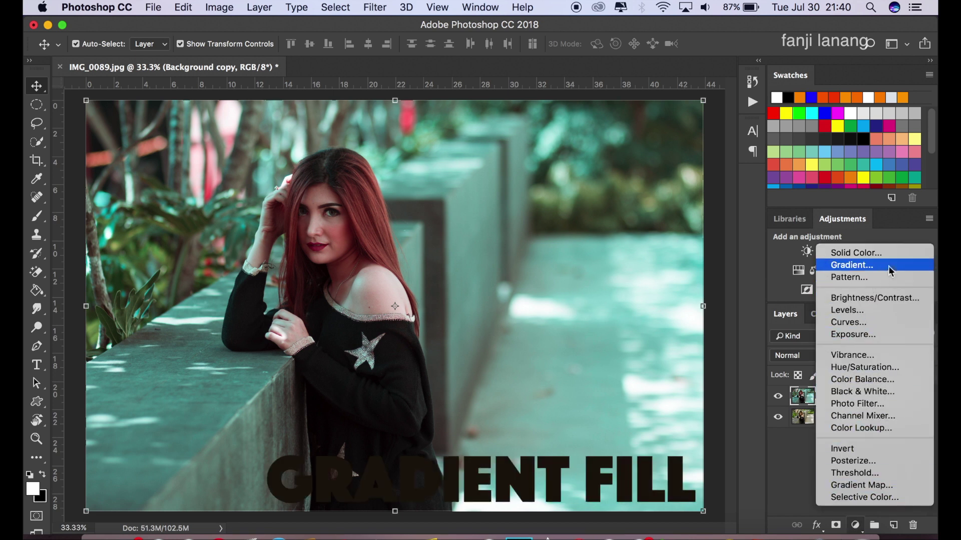
{"action": "left_click", "coordinate": [859, 265]}
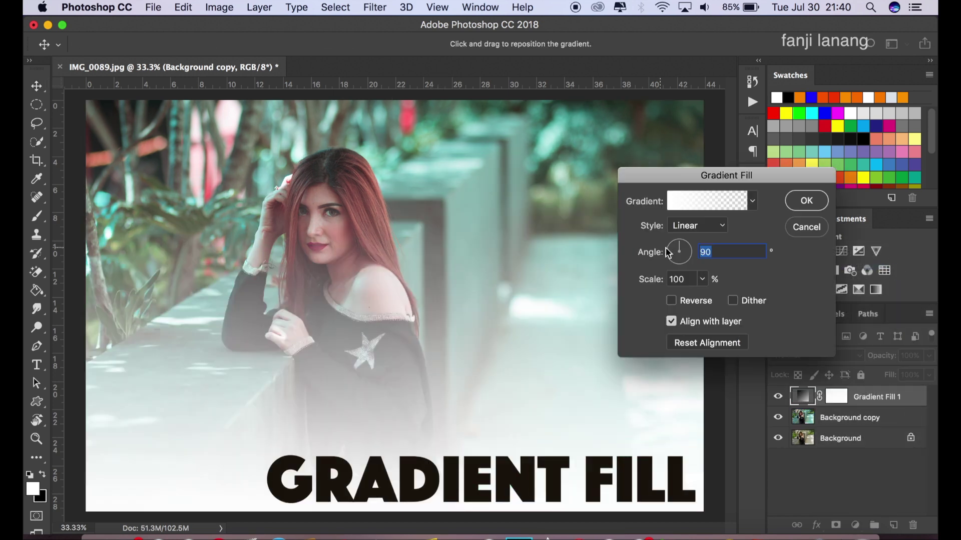
{"action": "left_click", "coordinate": [704, 231]}
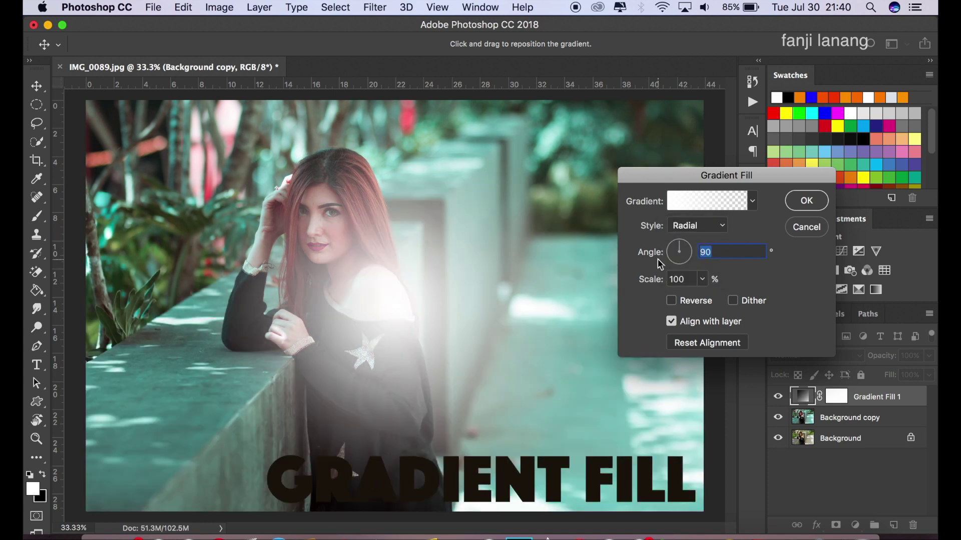
{"action": "left_click", "coordinate": [679, 302]}
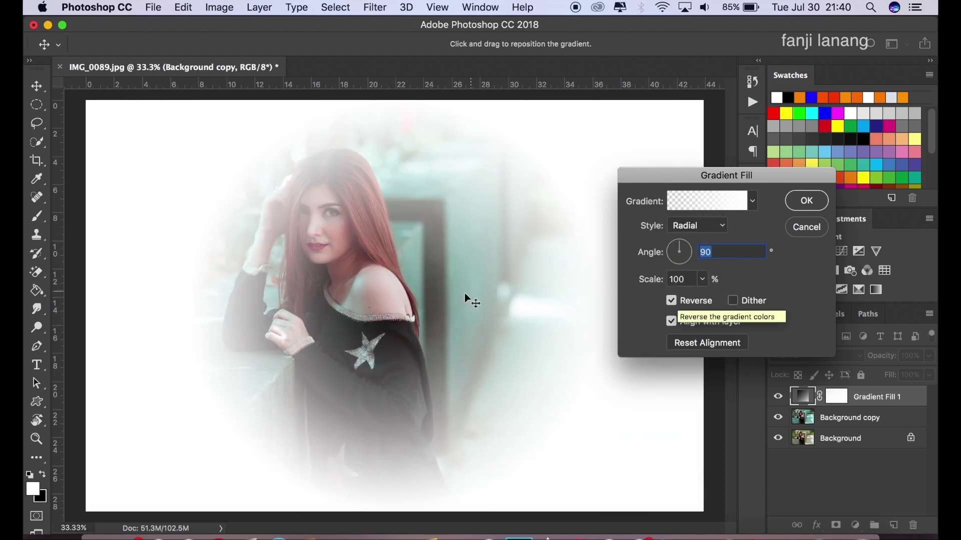
{"action": "left_click_drag", "start_coordinate": [354, 264], "coordinate": [339, 253]}
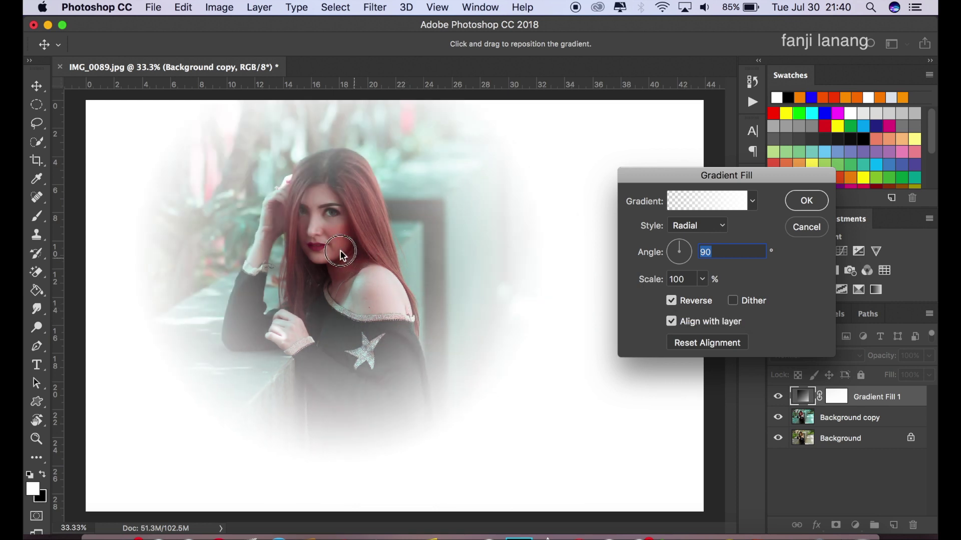
{"action": "left_click_drag", "start_coordinate": [338, 250], "coordinate": [339, 243]}
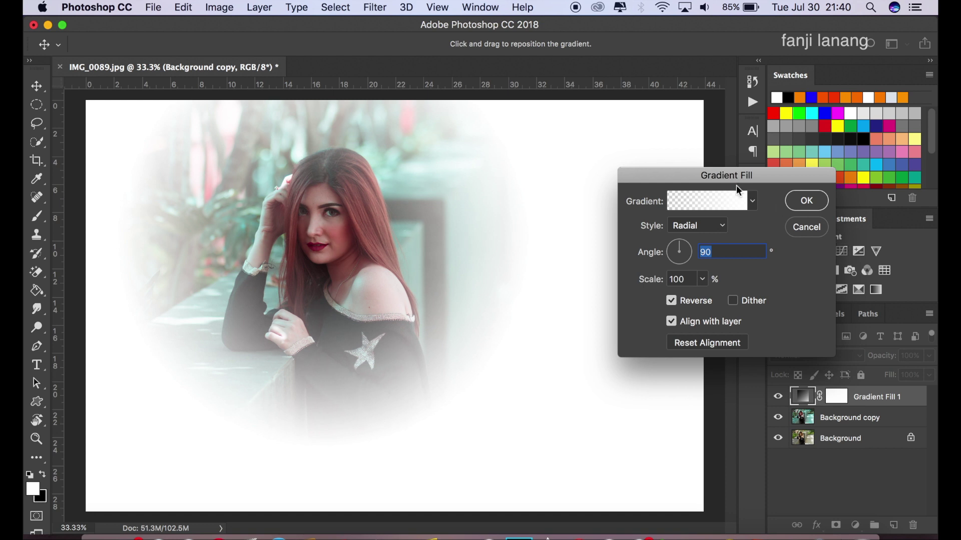
- Apply a transparent-to-dark gradient at 38.29° and 144% scale, then compare with it hidden
{"action": "left_click", "coordinate": [753, 201]}
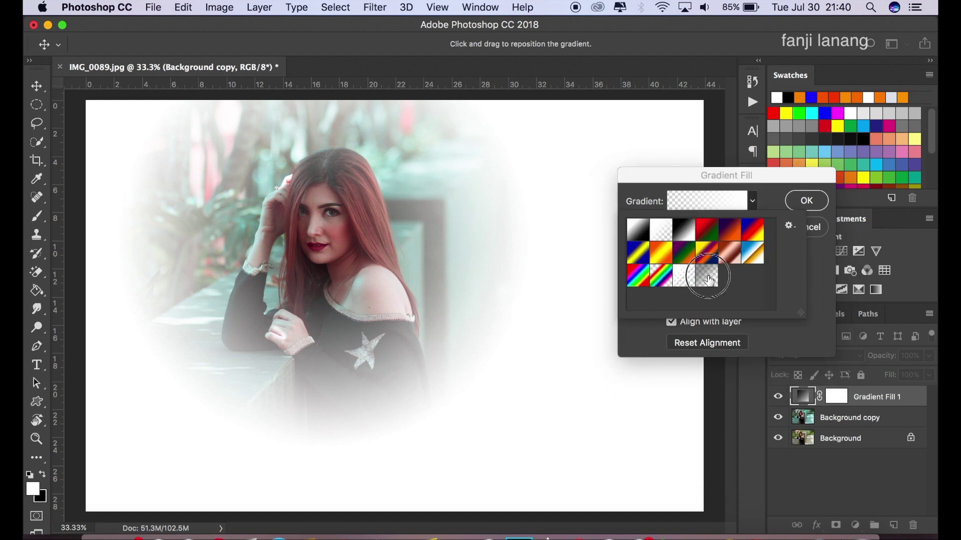
{"action": "double_click", "coordinate": [707, 275]}
{"action": "left_click_drag", "start_coordinate": [685, 247], "coordinate": [690, 245]}
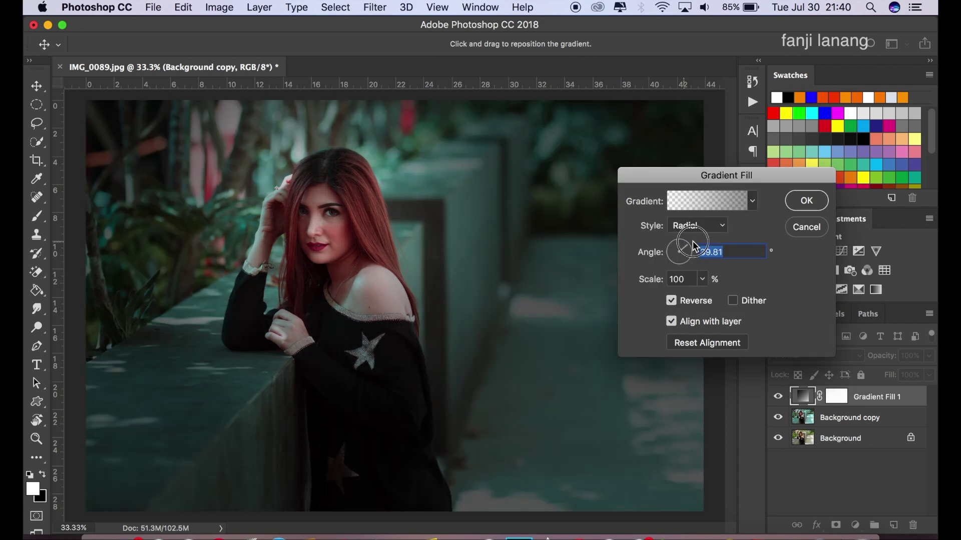
{"action": "left_click", "coordinate": [703, 279]}
{"action": "left_click_drag", "start_coordinate": [705, 293], "coordinate": [706, 297]}
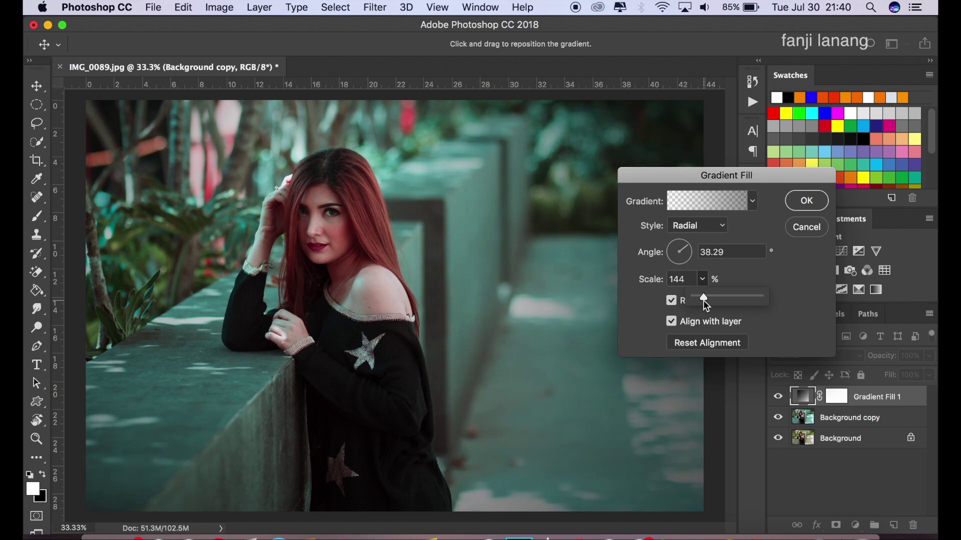
{"action": "left_click", "coordinate": [806, 201]}
{"action": "left_click", "coordinate": [779, 398]}
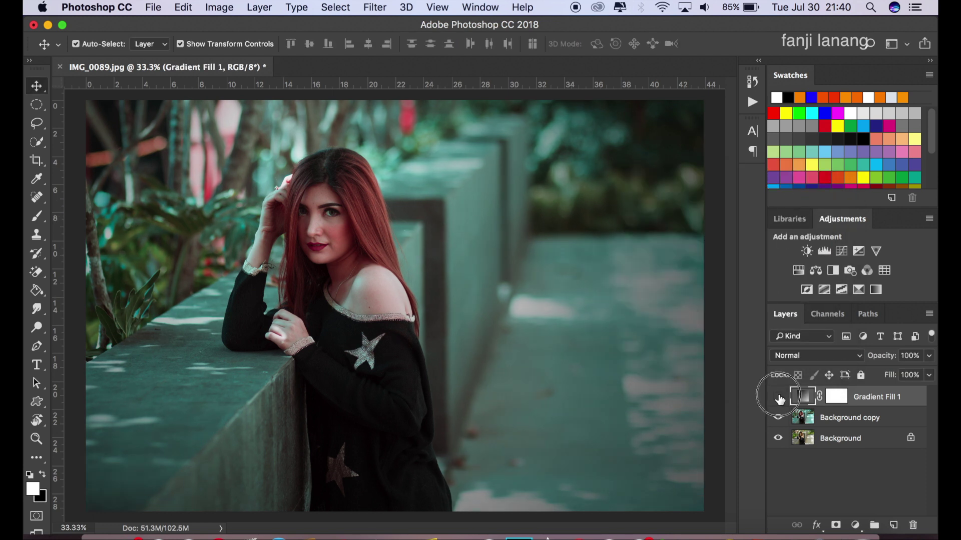
{"action": "left_click", "coordinate": [779, 398]}
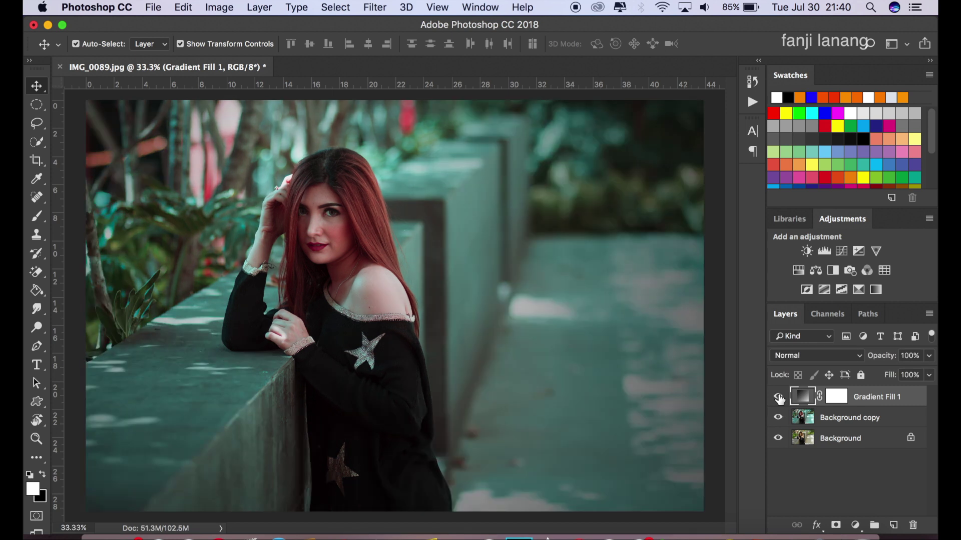
- Add Hue/Saturation 1 with the Reds channel hue set to +10
{"action": "left_click", "coordinate": [856, 526]}
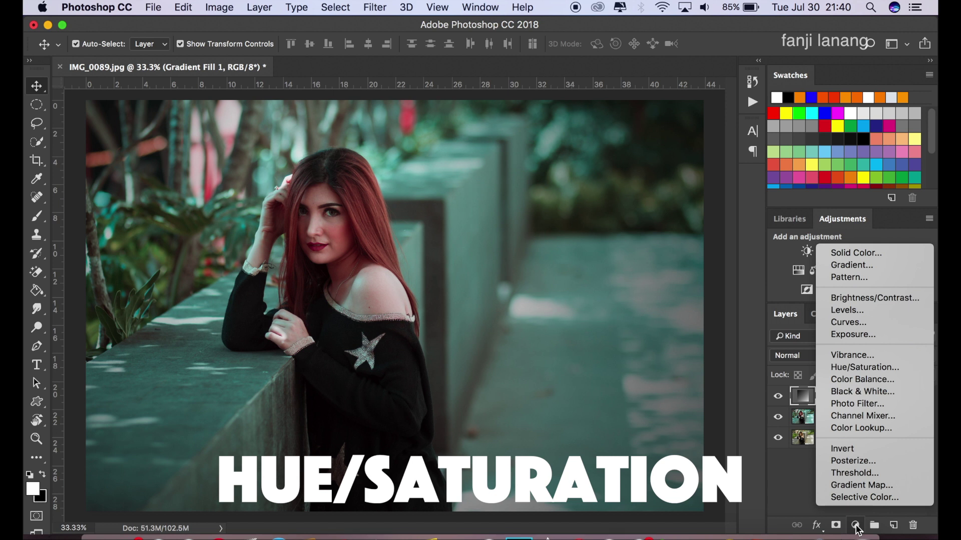
{"action": "left_click", "coordinate": [874, 374]}
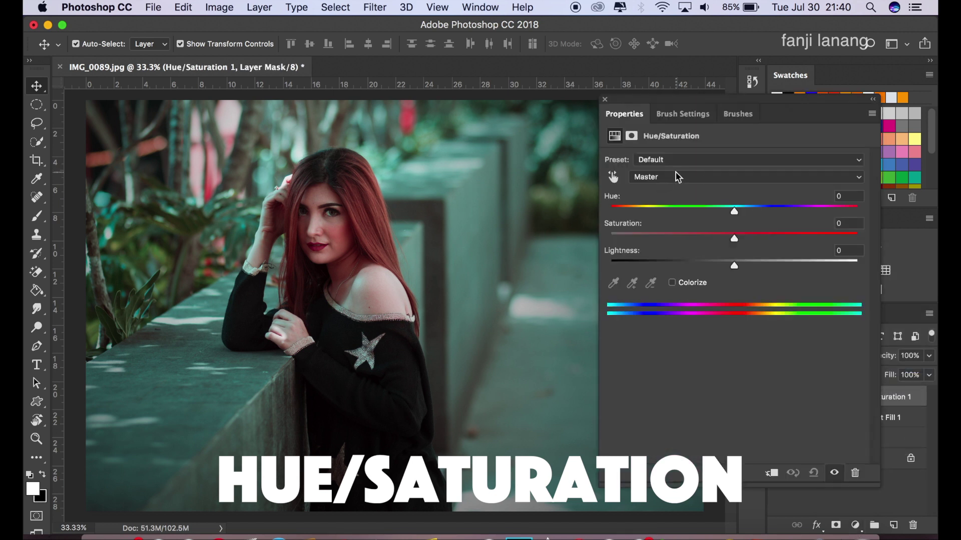
{"action": "left_click", "coordinate": [677, 177]}
{"action": "left_click", "coordinate": [665, 187]}
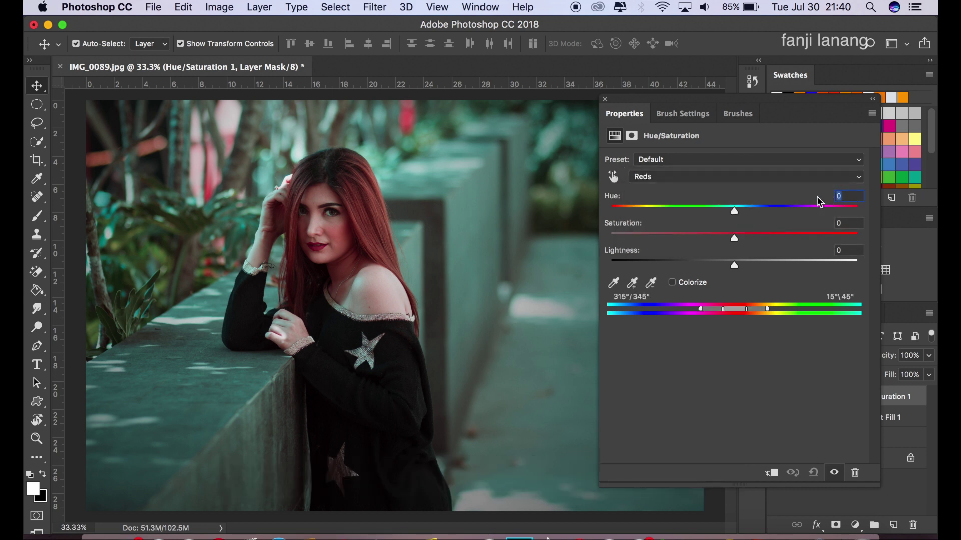
{"action": "type", "text": "10"}
{"action": "left_click", "coordinate": [604, 100]}
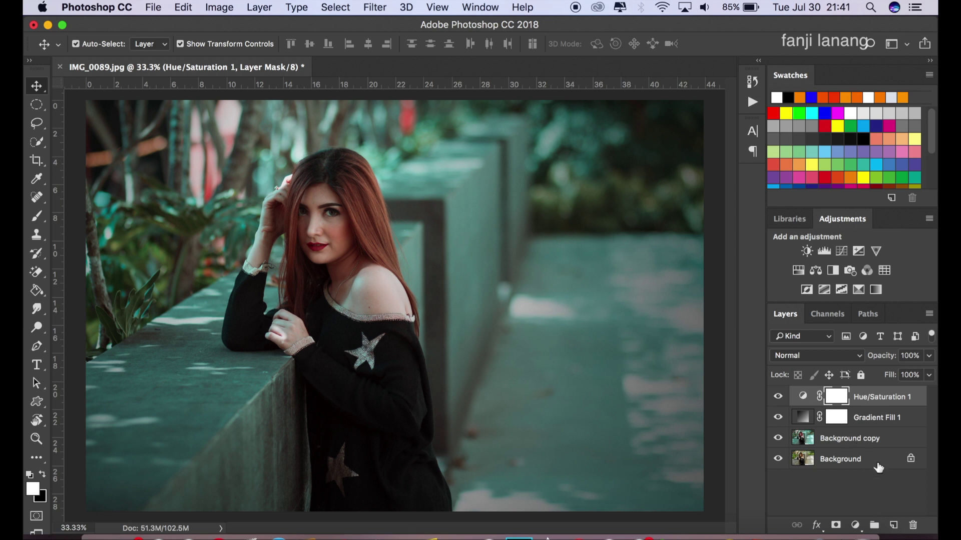
- Add Selective Color 1 with Reds cyan -100 and Yellows cyan -55, yellow +71, black -65
{"action": "left_click", "coordinate": [856, 525]}
{"action": "left_click", "coordinate": [869, 497]}
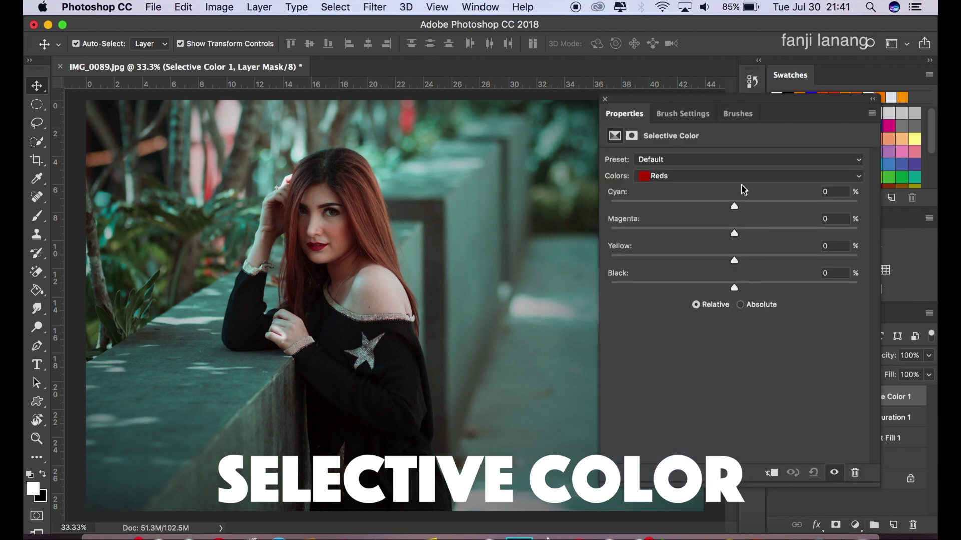
{"action": "left_click_drag", "start_coordinate": [729, 205], "coordinate": [610, 220]}
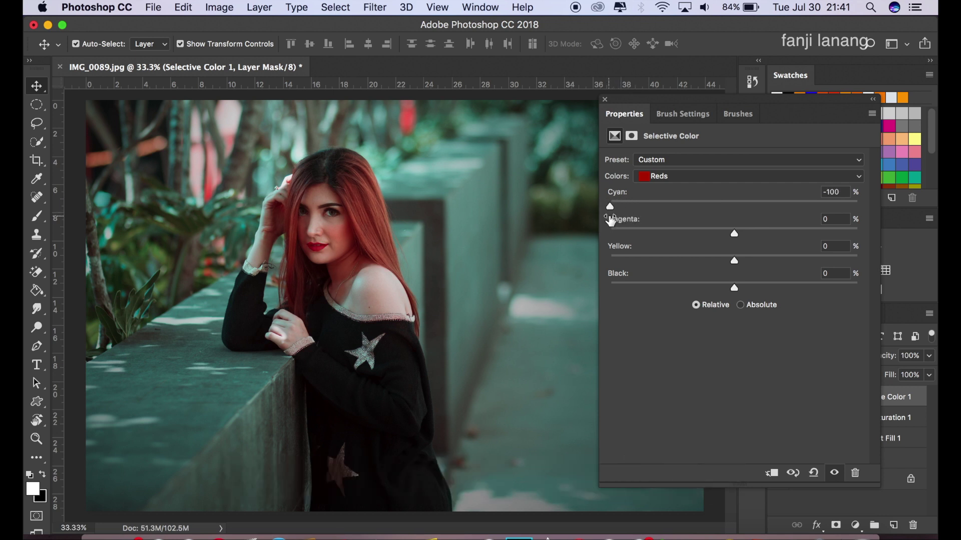
{"action": "left_click", "coordinate": [687, 177]}
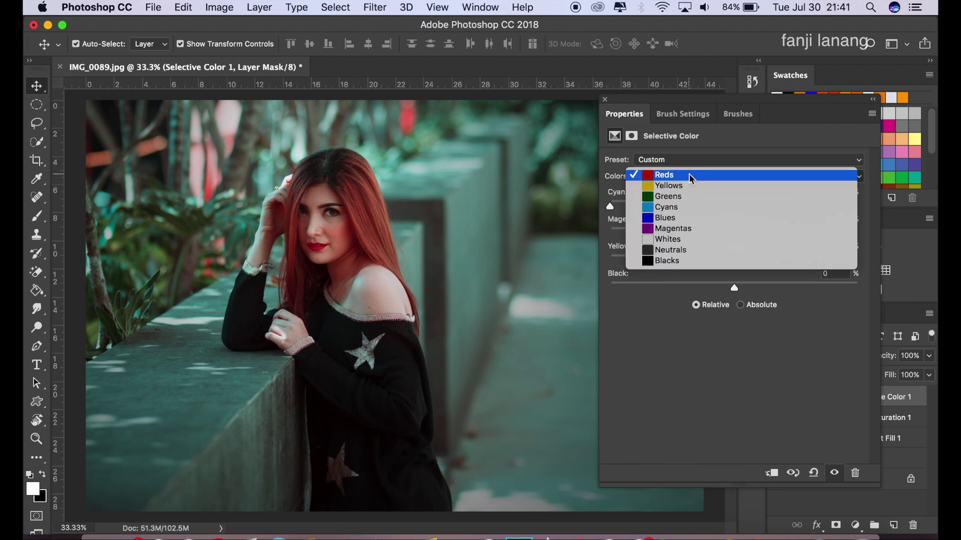
{"action": "left_click", "coordinate": [688, 183]}
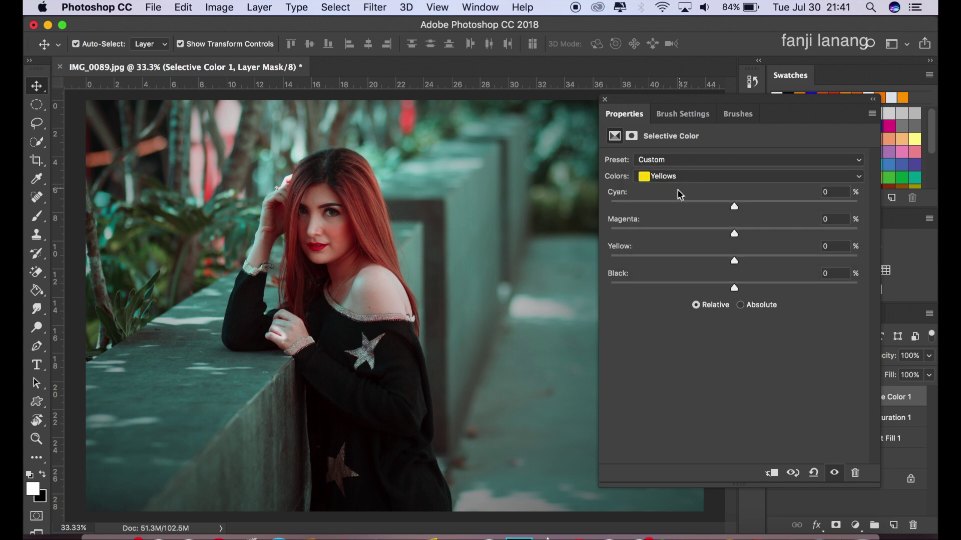
{"action": "left_click_drag", "start_coordinate": [674, 202], "coordinate": [666, 211]}
{"action": "left_click_drag", "start_coordinate": [822, 264], "coordinate": [821, 262]}
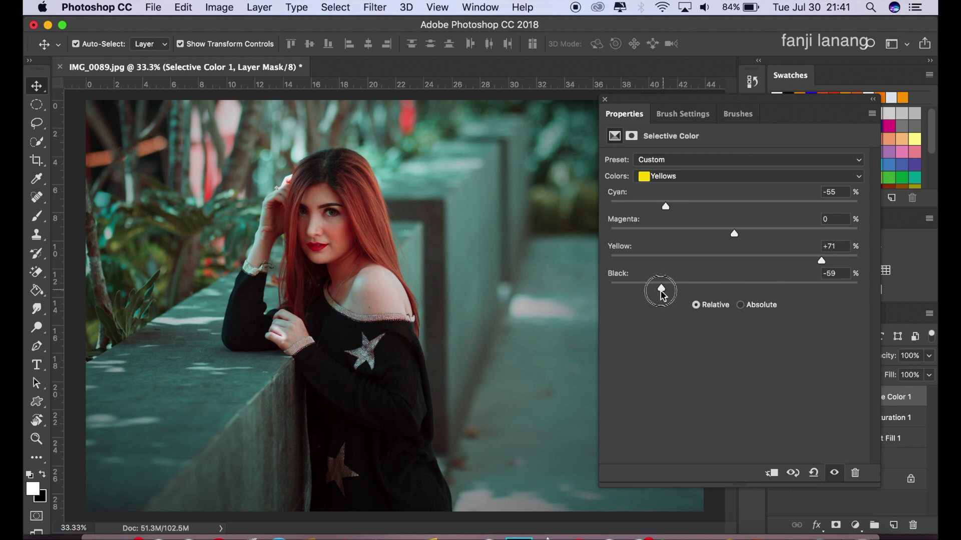
{"action": "left_click_drag", "start_coordinate": [659, 294], "coordinate": [653, 301]}
- Set Selective Color Greens to cyan +100, magenta +100, yellow -100, black +88
{"action": "left_click", "coordinate": [746, 177]}
{"action": "left_click", "coordinate": [726, 186]}
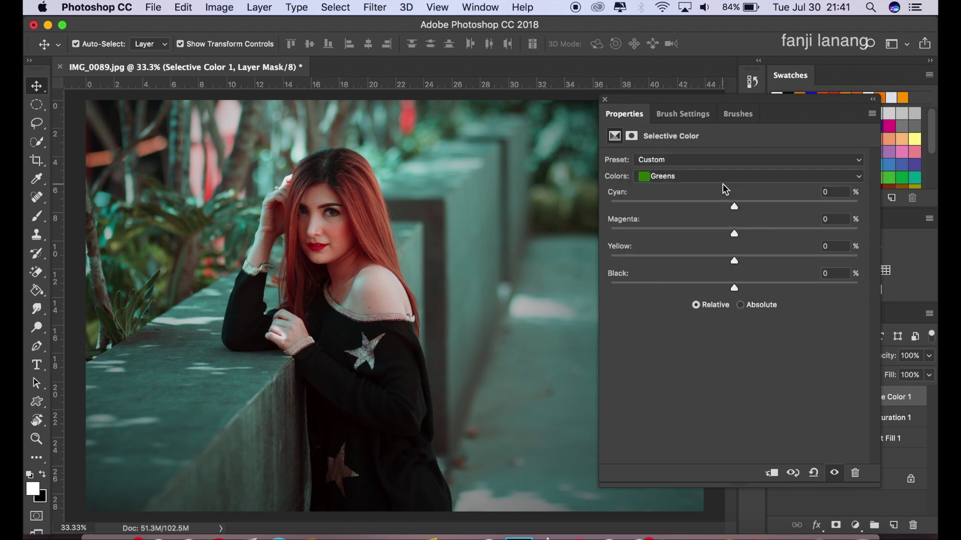
{"action": "left_click_drag", "start_coordinate": [819, 206], "coordinate": [883, 206]}
{"action": "left_click_drag", "start_coordinate": [845, 232], "coordinate": [870, 233]}
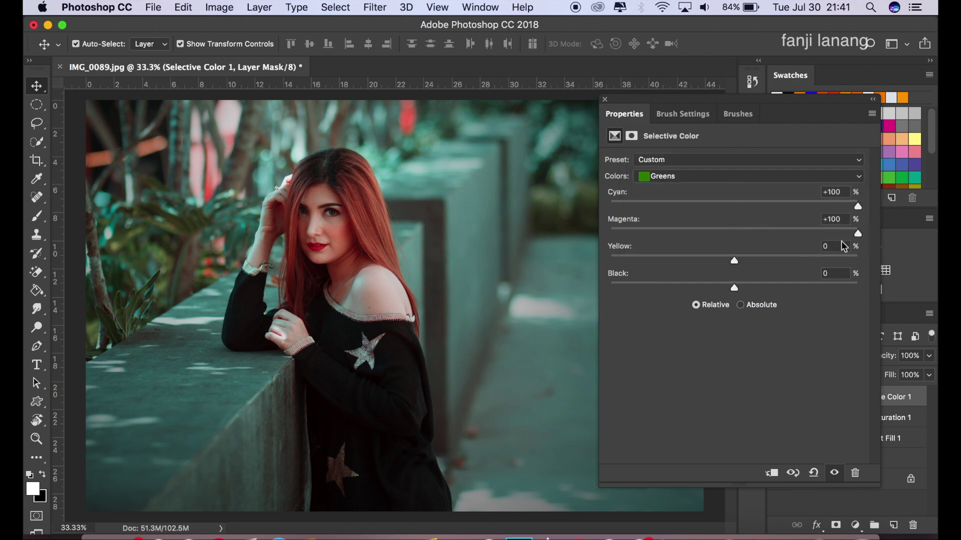
{"action": "left_click_drag", "start_coordinate": [734, 261], "coordinate": [599, 269]}
{"action": "left_click_drag", "start_coordinate": [749, 290], "coordinate": [873, 296]}
- Set the Blacks range black to +10 and close the Selective Color properties
{"action": "left_click", "coordinate": [701, 176]}
{"action": "left_click", "coordinate": [667, 239]}
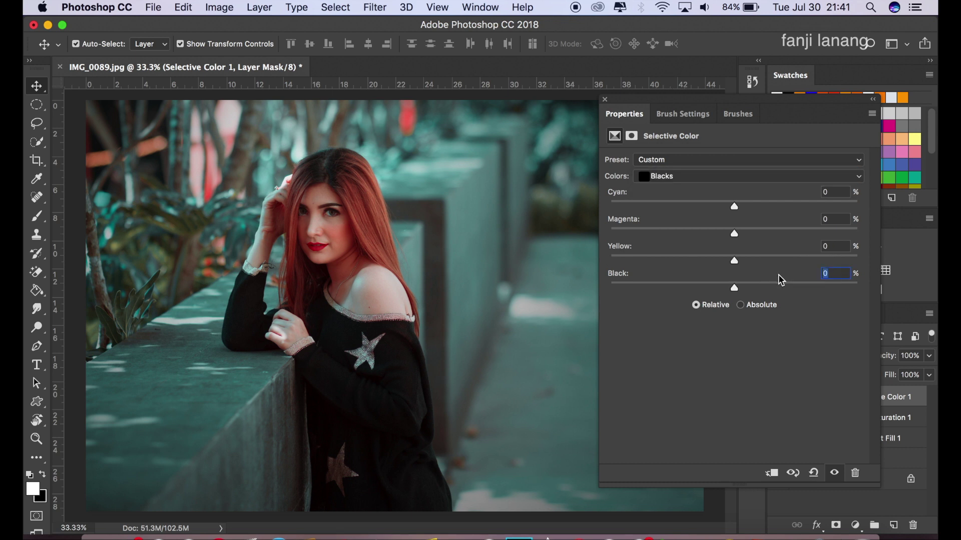
{"action": "left_click_drag", "start_coordinate": [735, 288], "coordinate": [746, 286]}
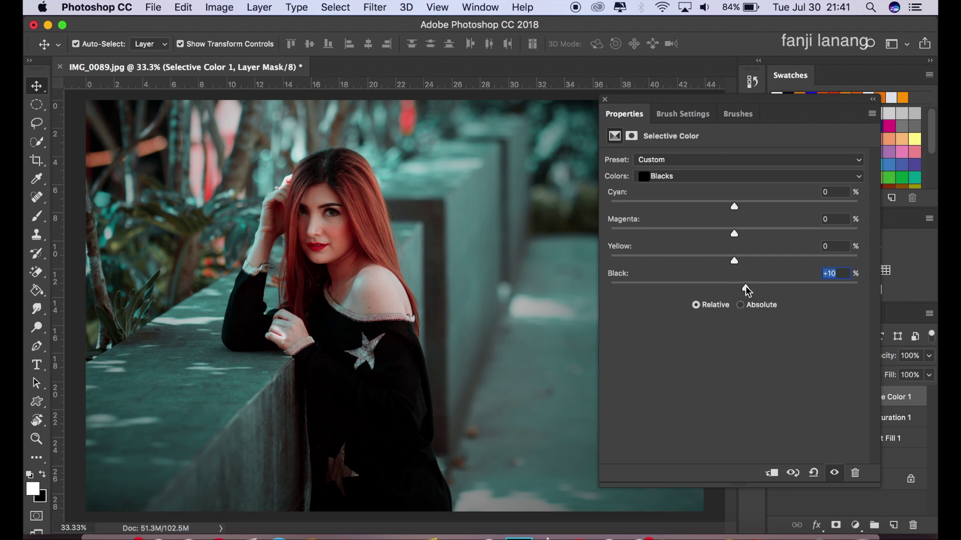
{"action": "left_click", "coordinate": [841, 274]}
{"action": "left_click", "coordinate": [605, 99]}
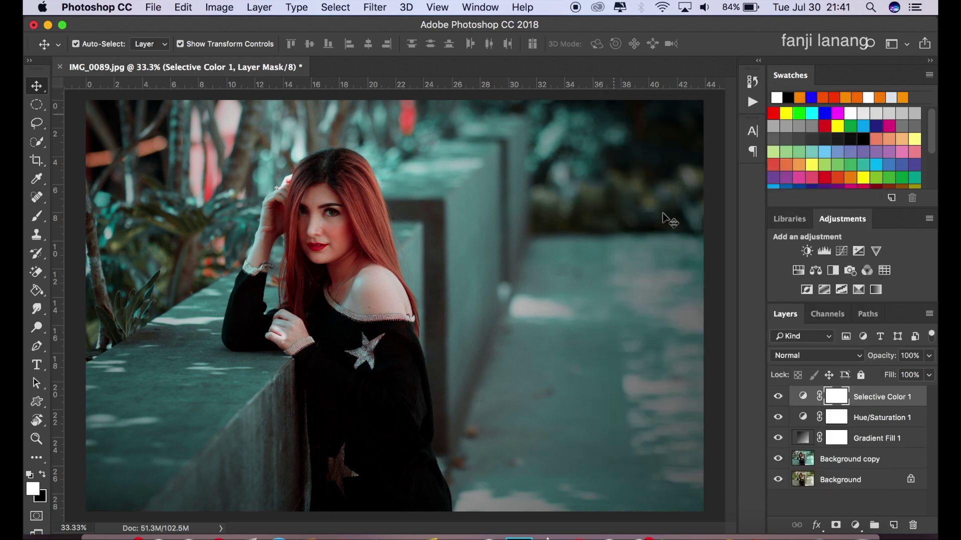
- Add Brightness/Contrast 1 with Brightness 10 and Contrast 5 at the top of the stack
{"action": "left_click", "coordinate": [855, 525]}
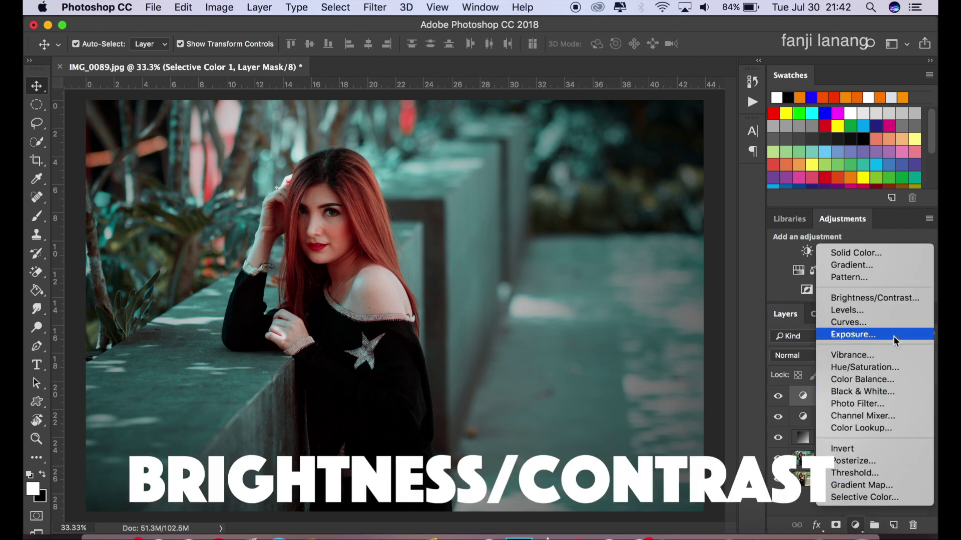
{"action": "left_click", "coordinate": [898, 298]}
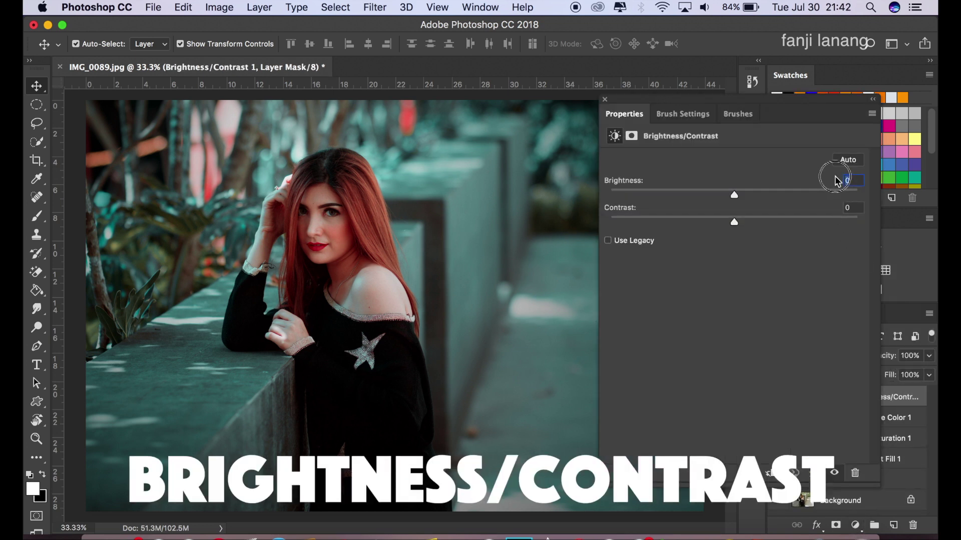
{"action": "type", "text": "10"}
{"action": "key", "text": "Tab"}
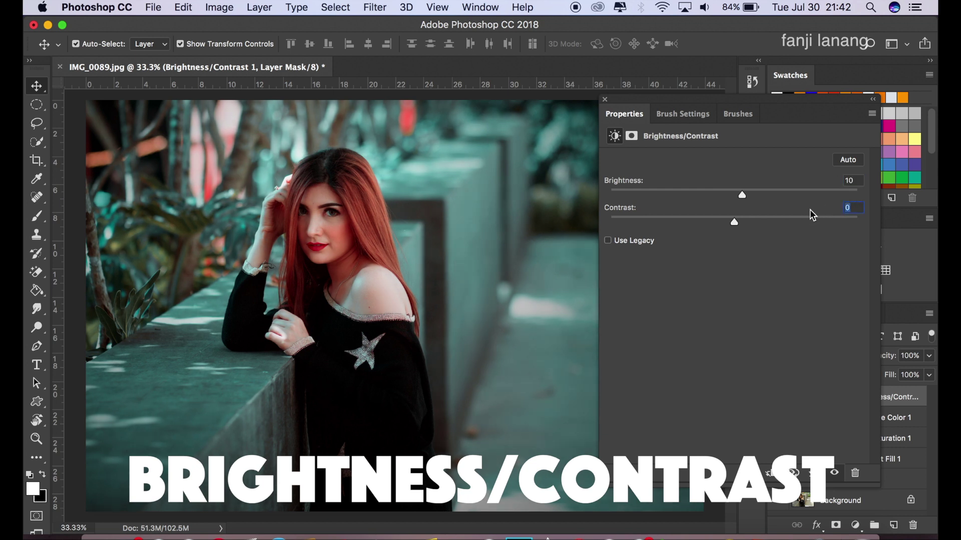
{"action": "type", "text": "5"}
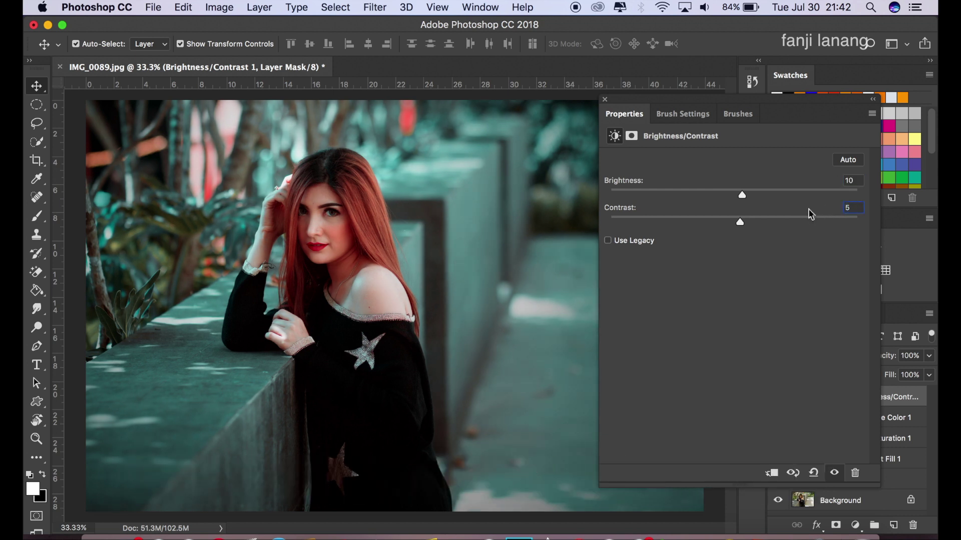
{"action": "left_click", "coordinate": [605, 99]}
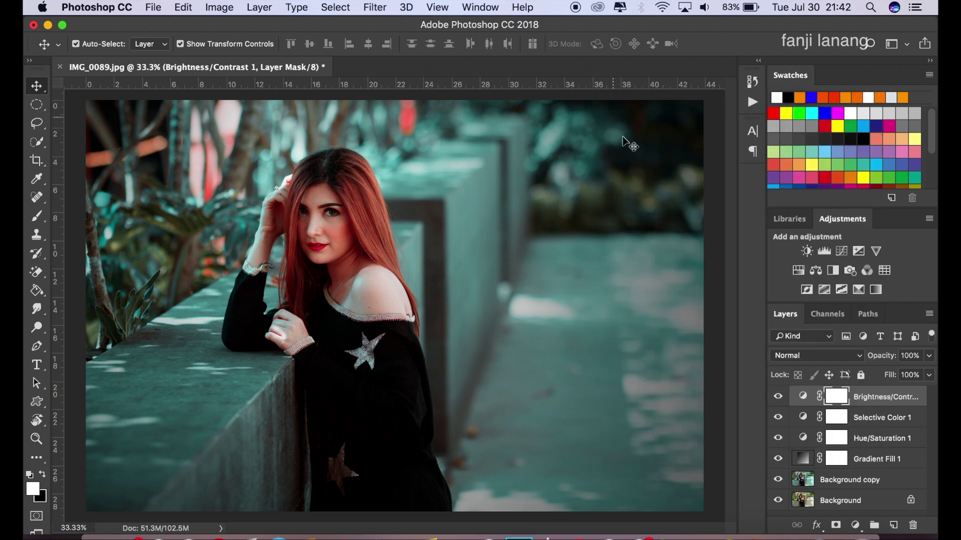
- On a new Layer 1, stamp a white 700 px signature brush at the photo's bottom-right
{"action": "left_click", "coordinate": [893, 525]}
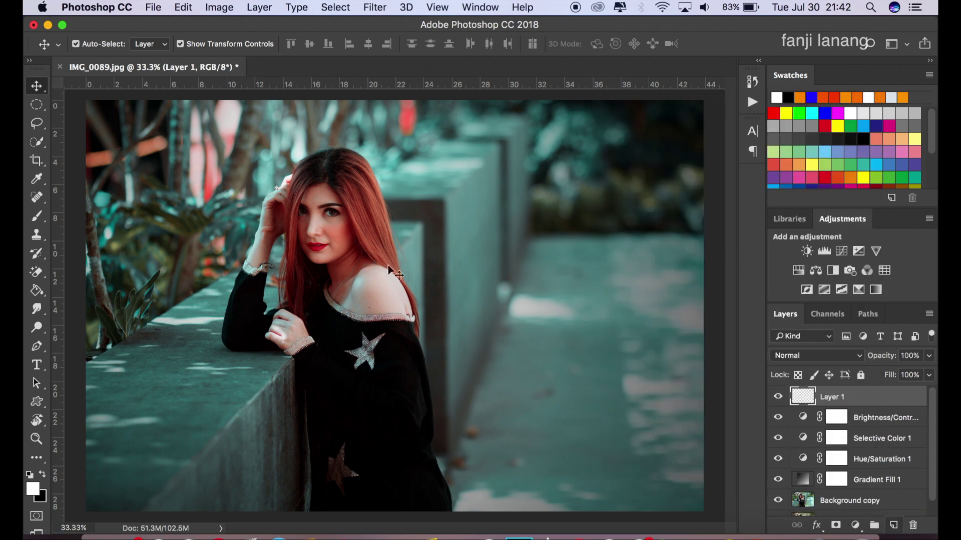
{"action": "left_click", "coordinate": [39, 216]}
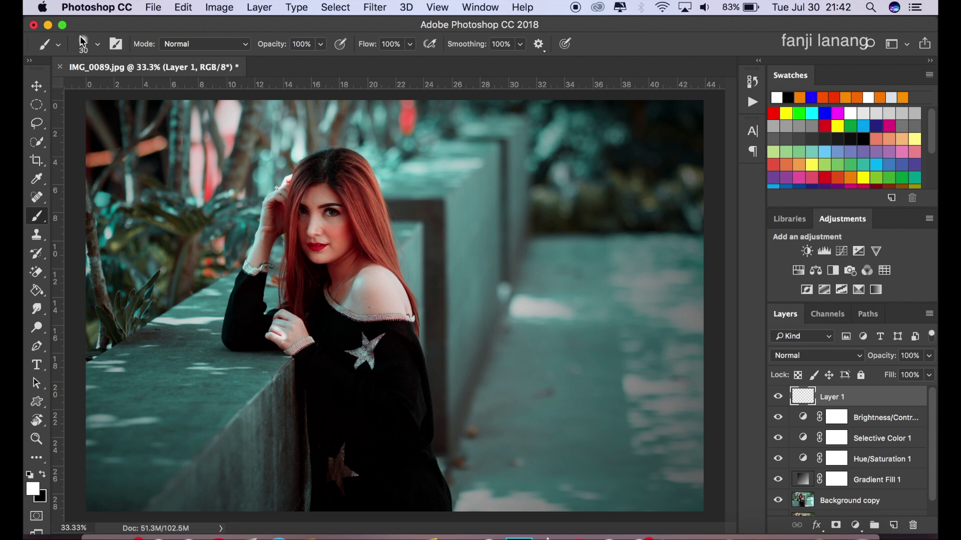
{"action": "left_click", "coordinate": [95, 46]}
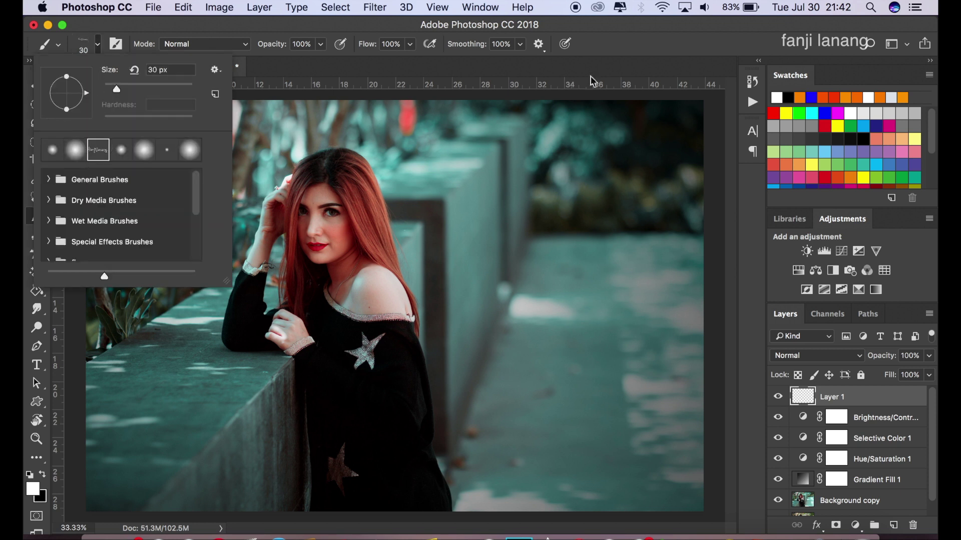
{"action": "left_click", "coordinate": [626, 47]}
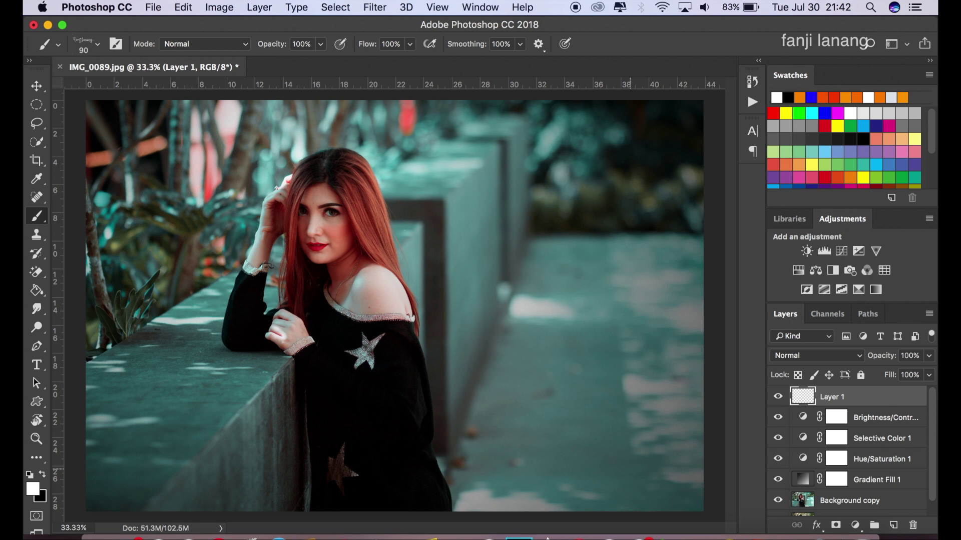
{"action": "left_click", "coordinate": [630, 470]}
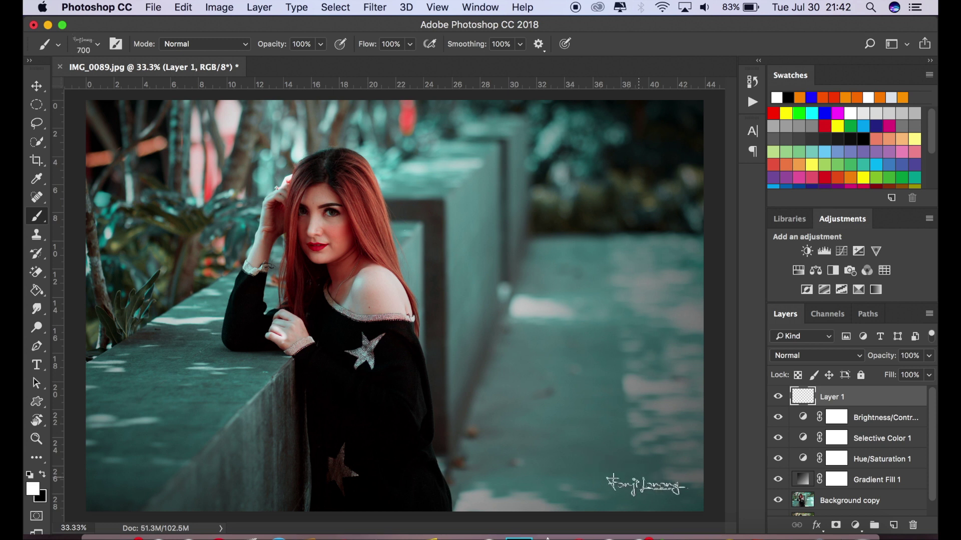